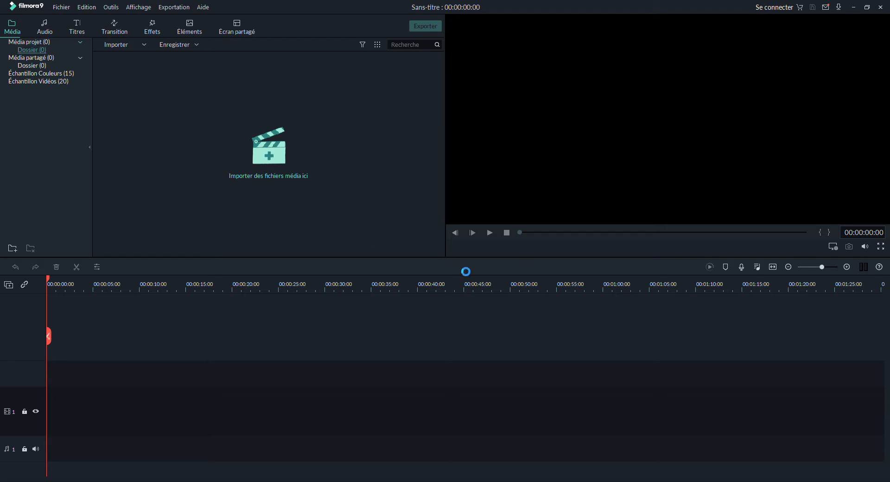
- Add the second Roblox recording to the timeline right after the first clip
mouse_move(140, 91)
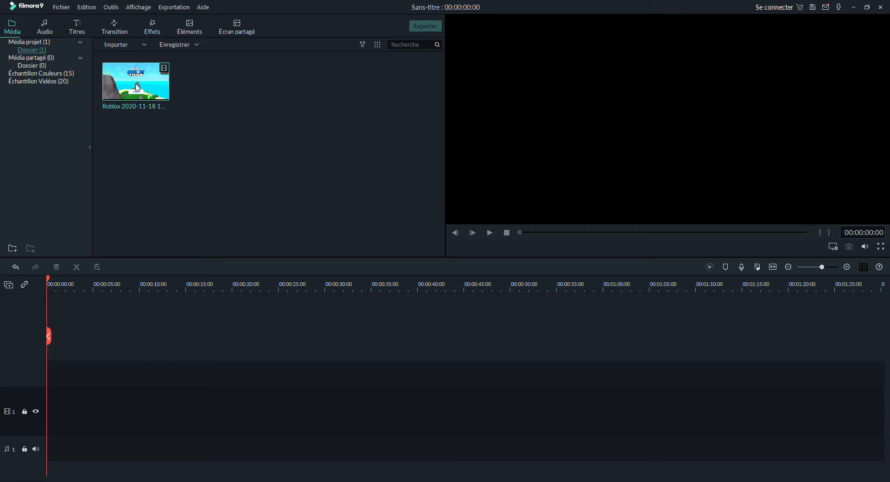
left_click(447, 266)
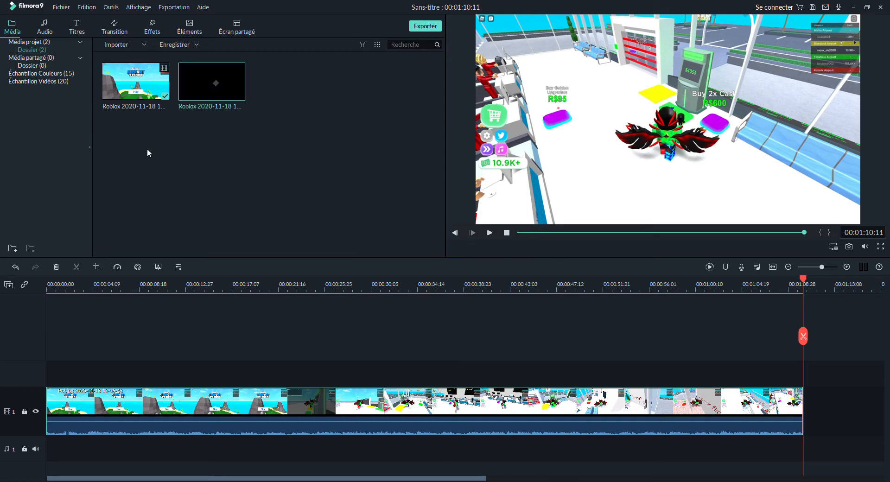
left_click_drag(212, 93, 805, 413)
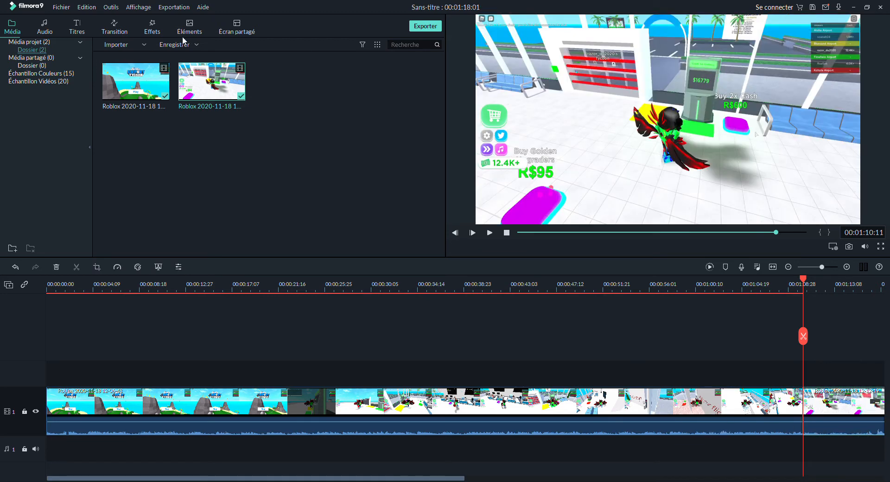
- Apply the Bar transition at the junction between the two clips
left_click(124, 29)
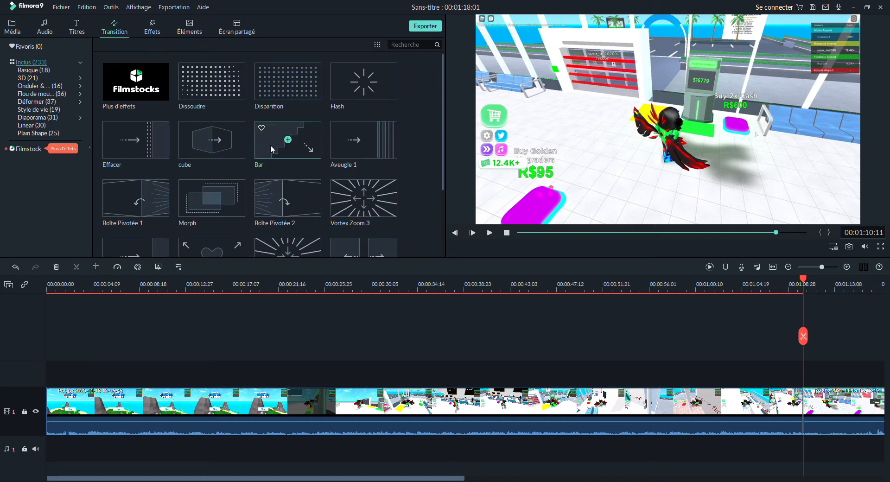
left_click(302, 148)
left_click_drag(303, 147, 772, 392)
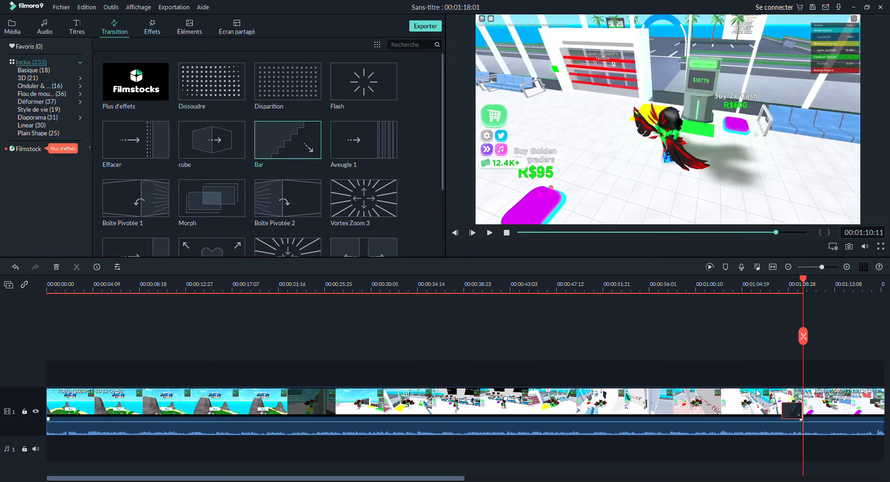
- Play back the timeline from just before the clip junction to preview the transition
left_click_drag(801, 343, 757, 335)
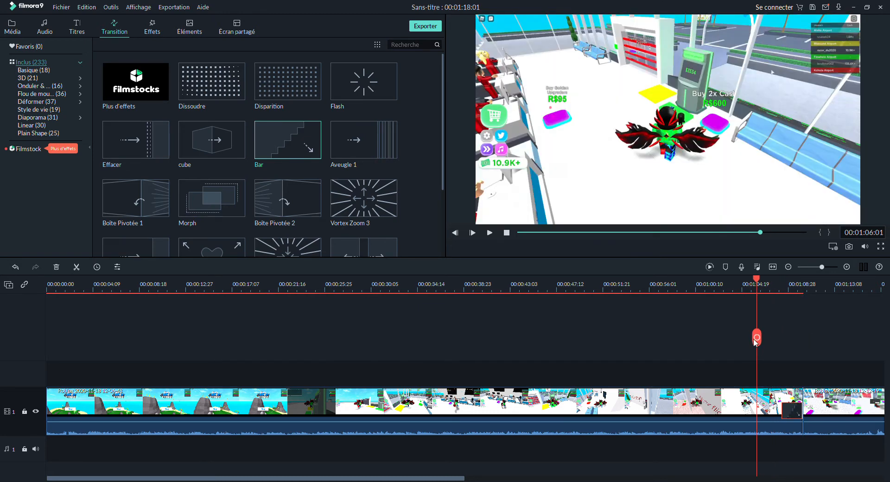
left_click(489, 233)
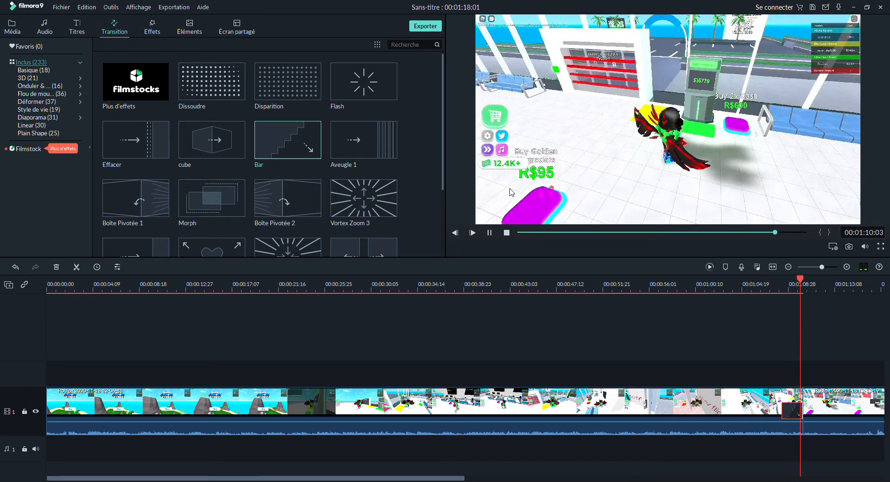
left_click(488, 235)
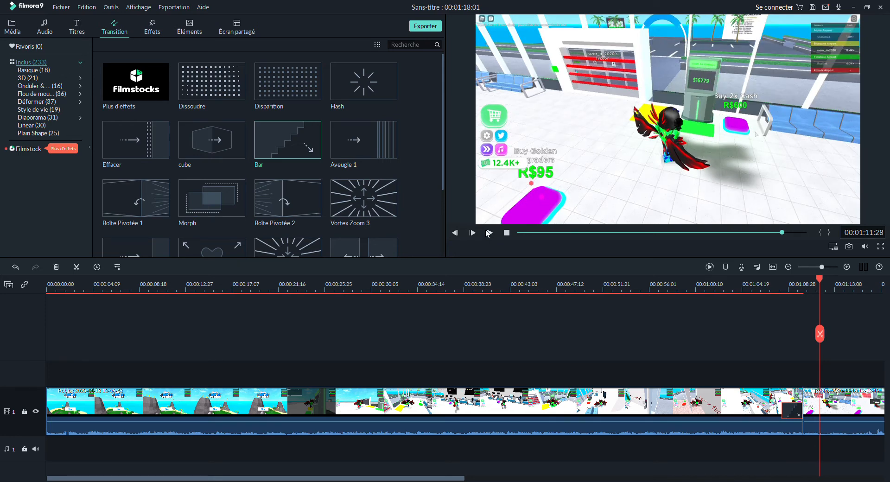
- Select the Bar transition at the clip junction and delete it
mouse_move(799, 418)
left_mouse_down()
mouse_move(771, 416)
mouse_move(811, 409)
mouse_move(737, 419)
mouse_move(844, 422)
mouse_move(782, 420)
left_mouse_up()
left_click(56, 268)
- Browse the transitions and add the Disparition transition at the junction between the two clips
scroll(310, 159, "down", 10)
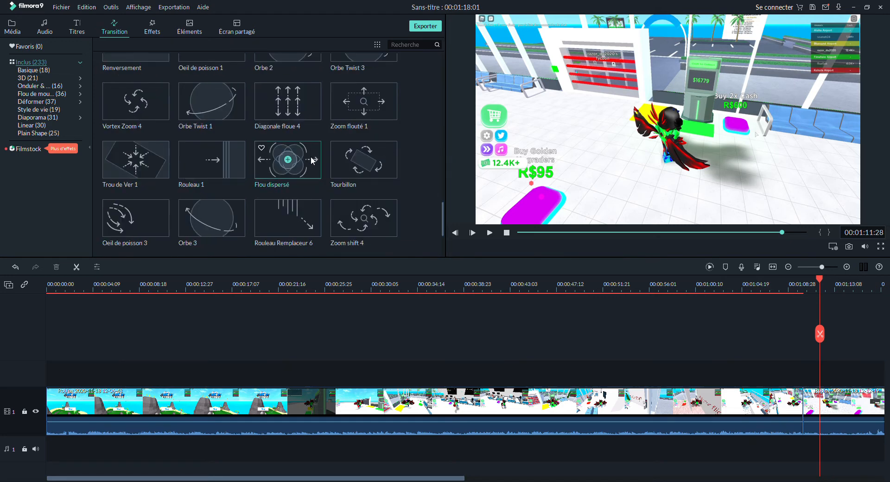
scroll(311, 159, "up", 10)
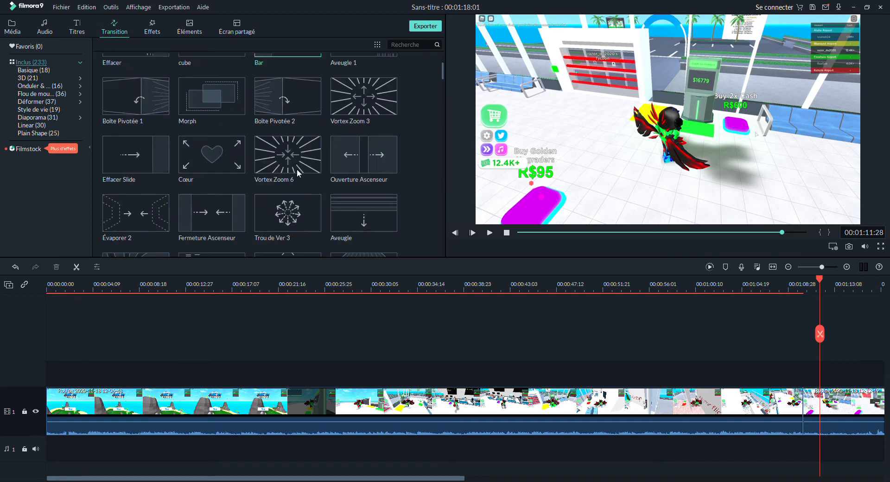
scroll(297, 171, "up", 5)
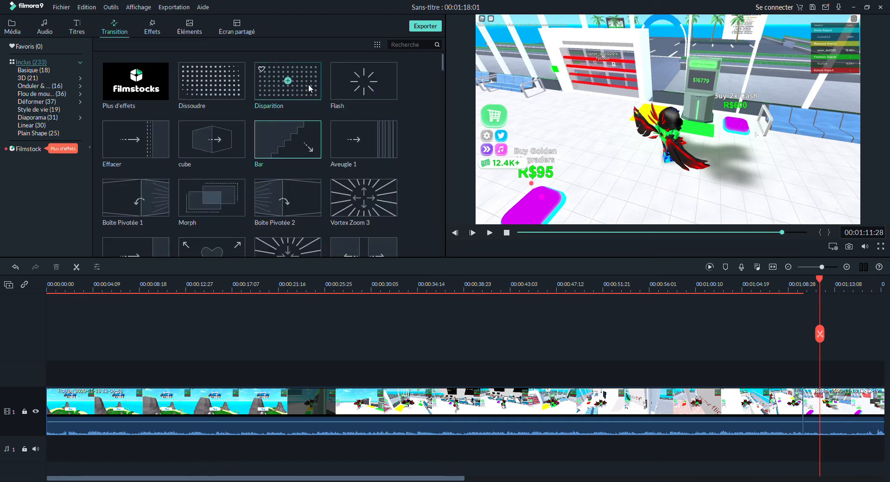
left_click(263, 90)
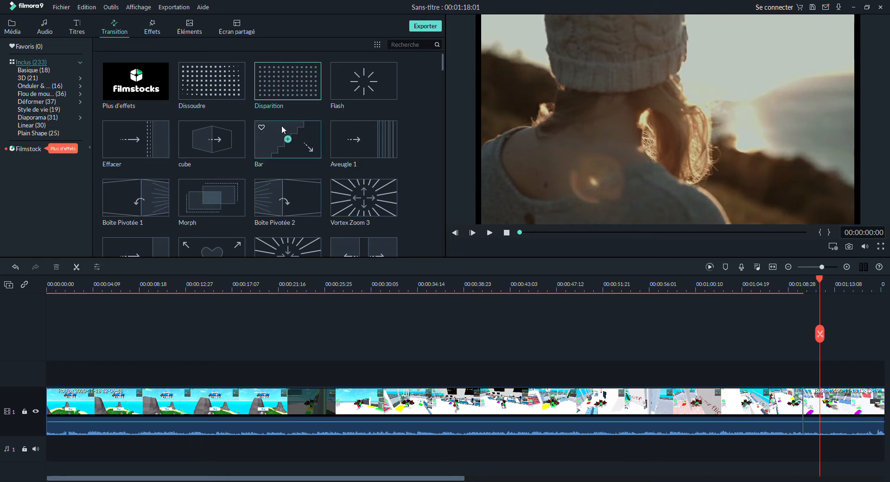
left_click(288, 80)
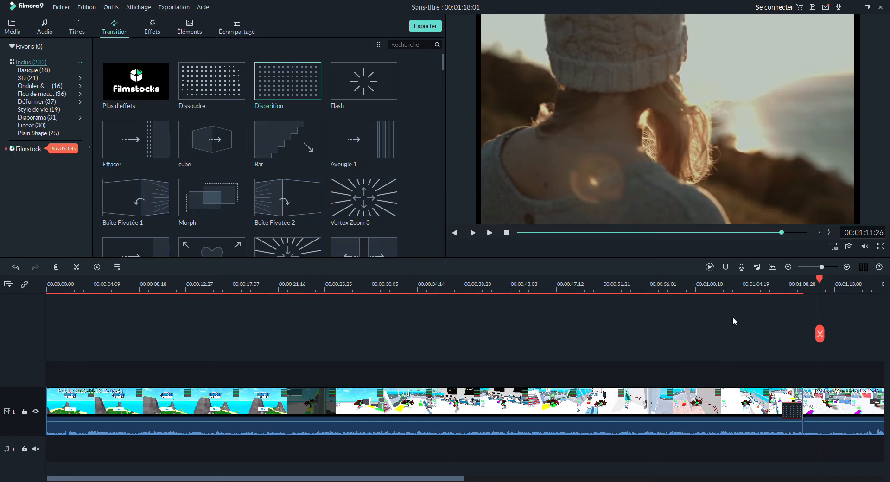
- Play back the timeline from just before the junction to preview the Disparition transition
left_click_drag(816, 340, 764, 349)
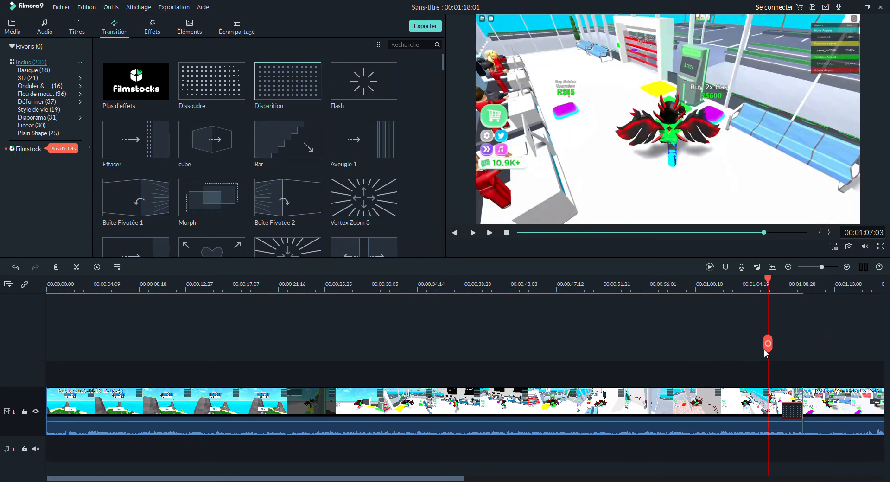
left_click(490, 233)
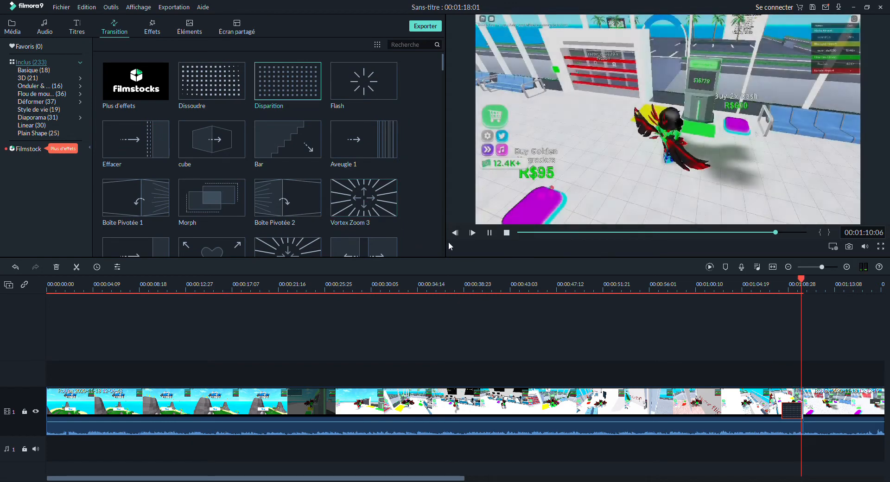
key("space")
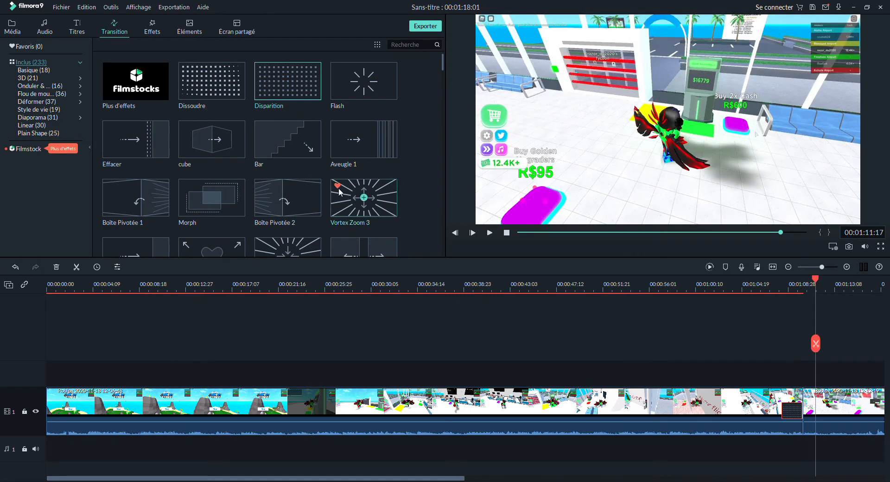
- Browse the title categories and place the New LowerThirds 12 title on track 2 above the second clip
left_click(77, 30)
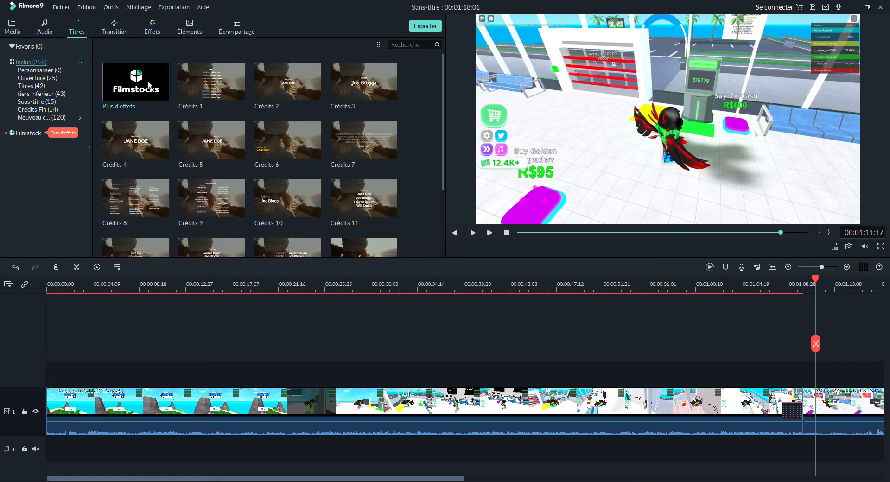
left_click(36, 79)
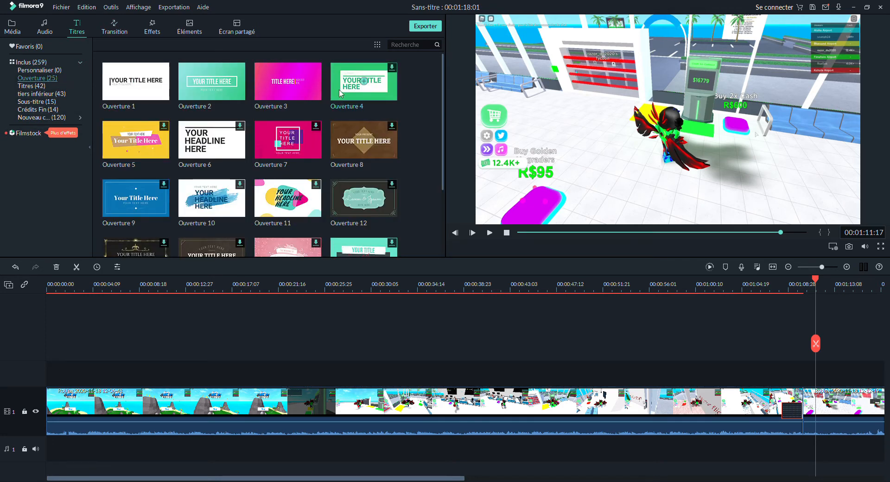
left_click(28, 110)
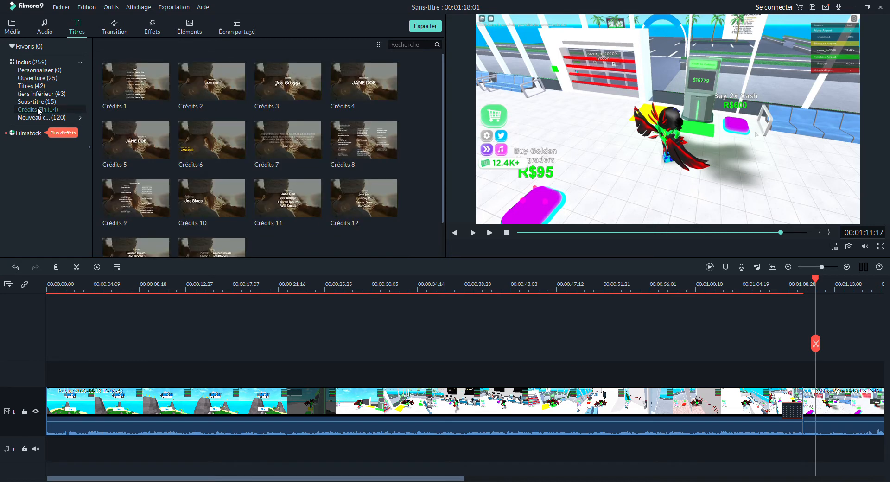
left_click(45, 117)
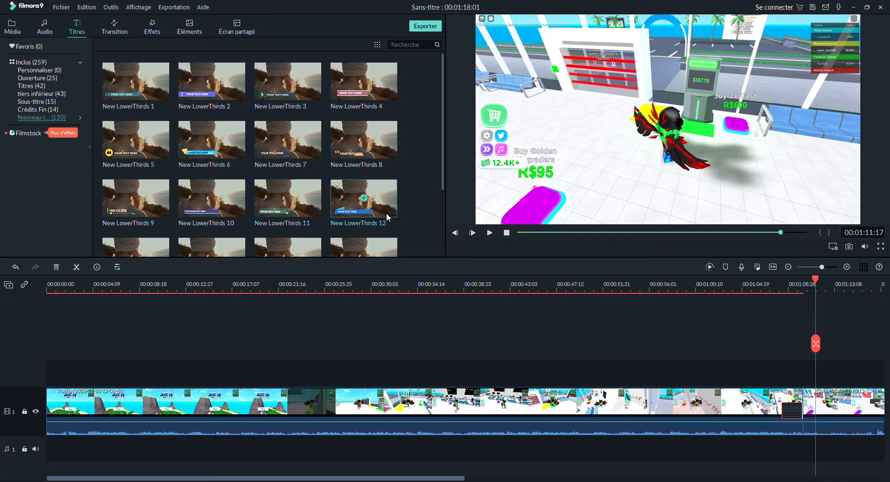
left_click_drag(363, 199, 761, 395)
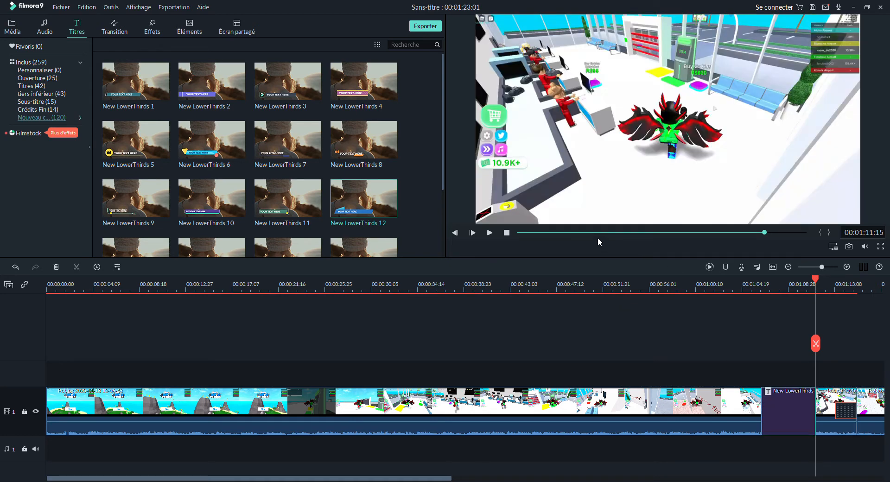
left_click_drag(816, 344, 755, 358)
left_click_drag(802, 394, 842, 377)
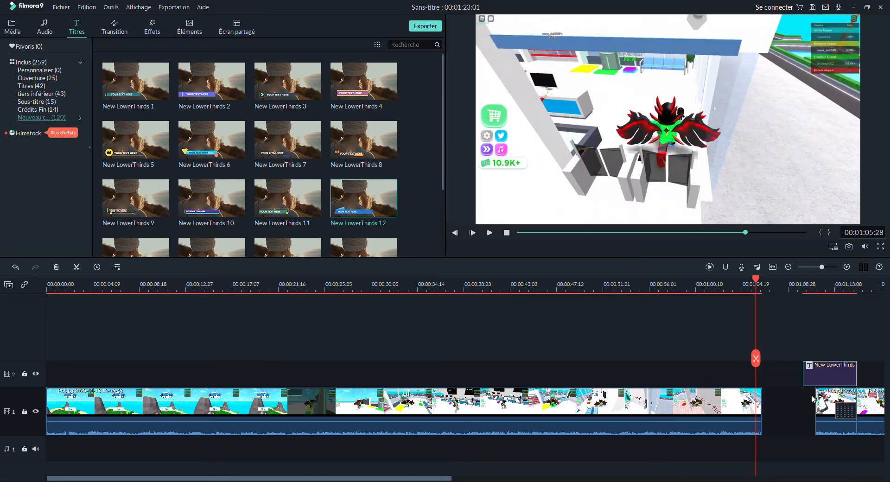
- Shift the first clip later on the main track to close the gap before the second clip
left_click(847, 405)
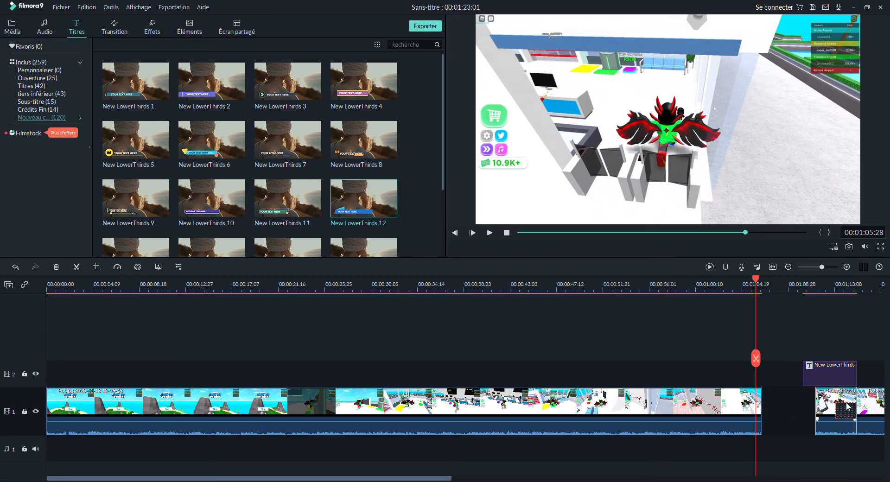
left_click_drag(740, 407, 791, 404)
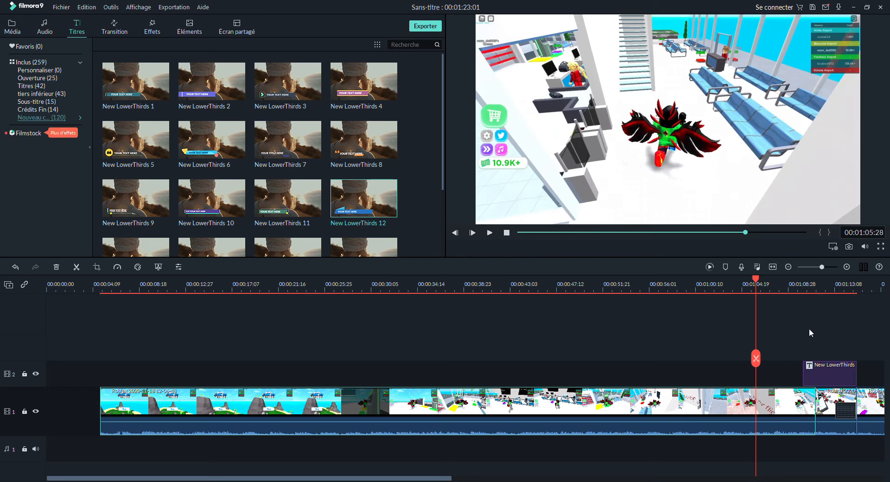
- Play the end of the project and select the lower-third title in the preview
left_click(489, 233)
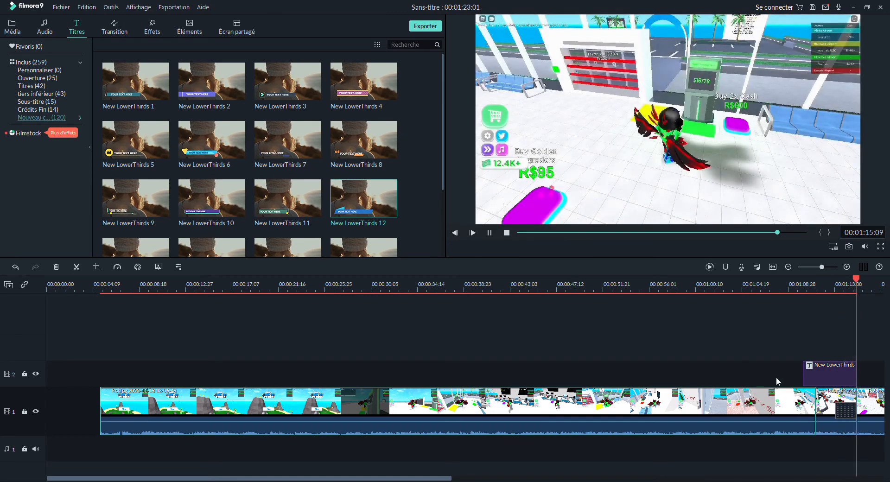
left_click(490, 233)
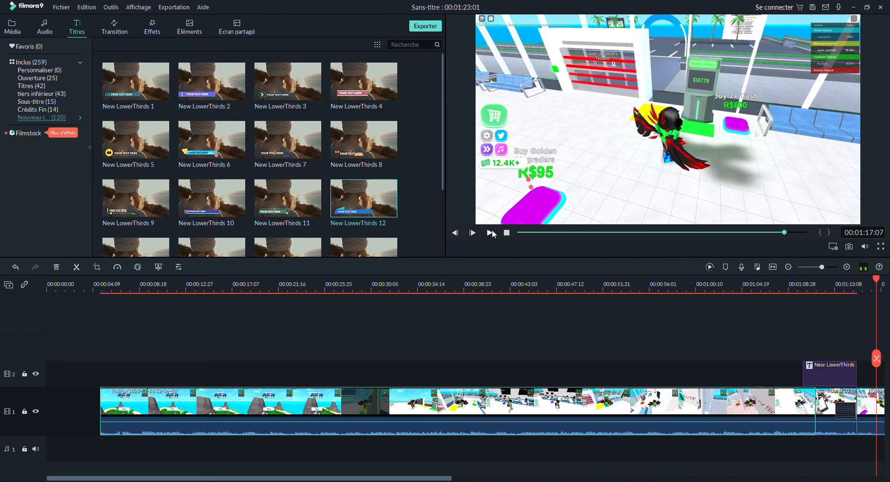
left_click(812, 367)
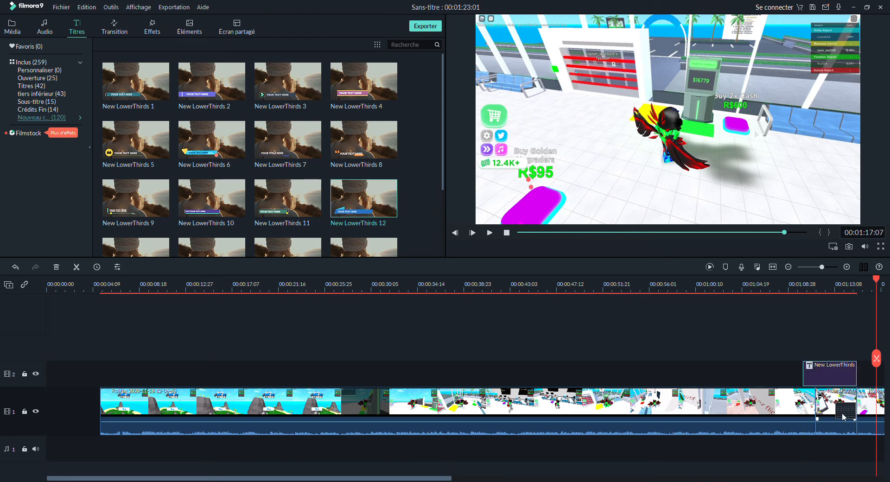
left_click_drag(876, 367, 828, 367)
left_click(580, 196)
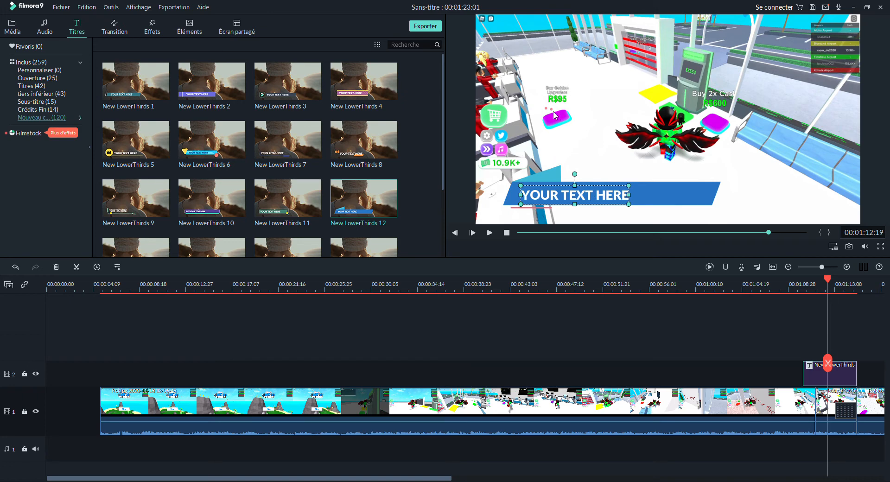
left_click(649, 203)
left_click_drag(649, 202, 650, 202)
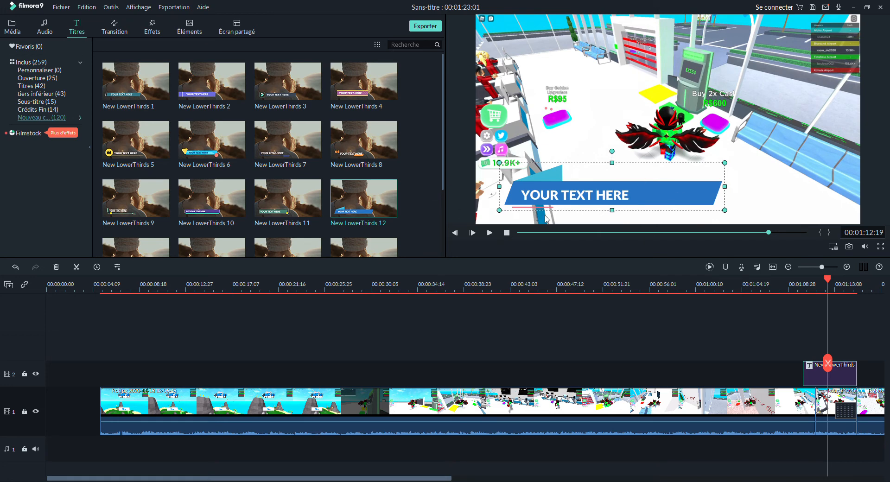
- Play the lower-third segment and step forward frame by frame through it
key("space")
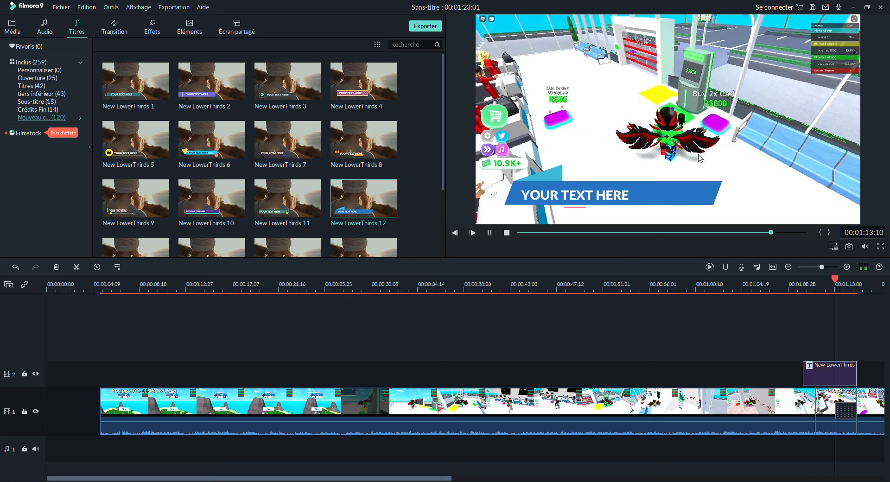
key("space")
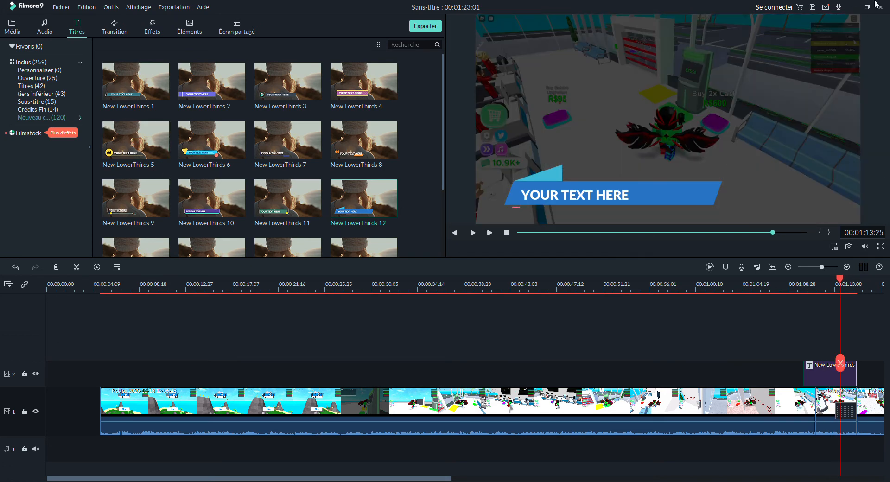
key("Right")
key("Right")
key("Right")
key("Right")
key("Right")
key("Right")
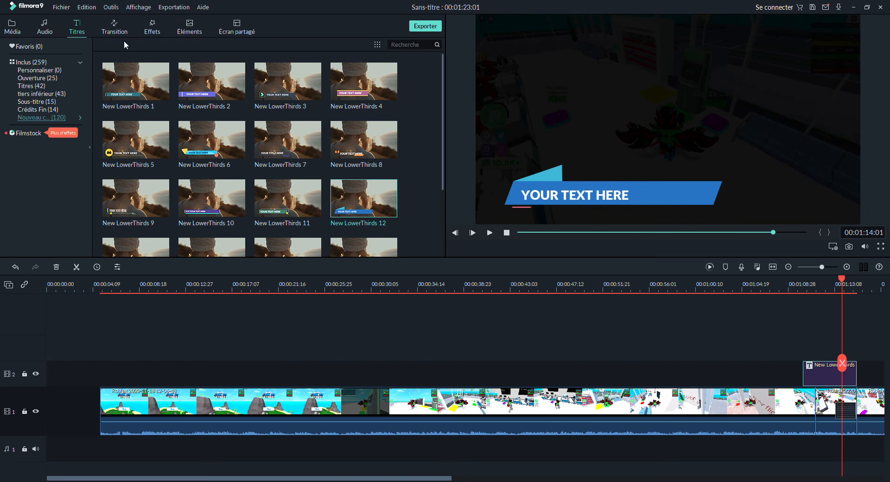
- Browse the audio library categories, including Rock Electronique and the full included list
left_click(45, 31)
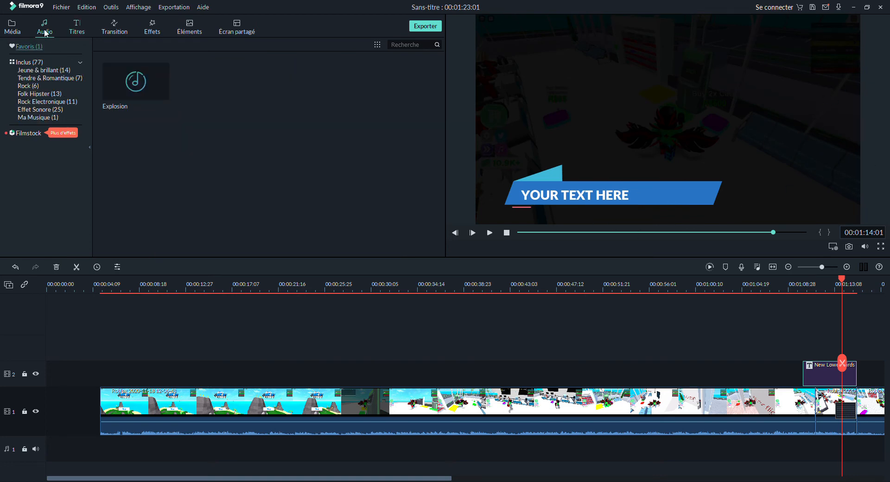
left_click(46, 103)
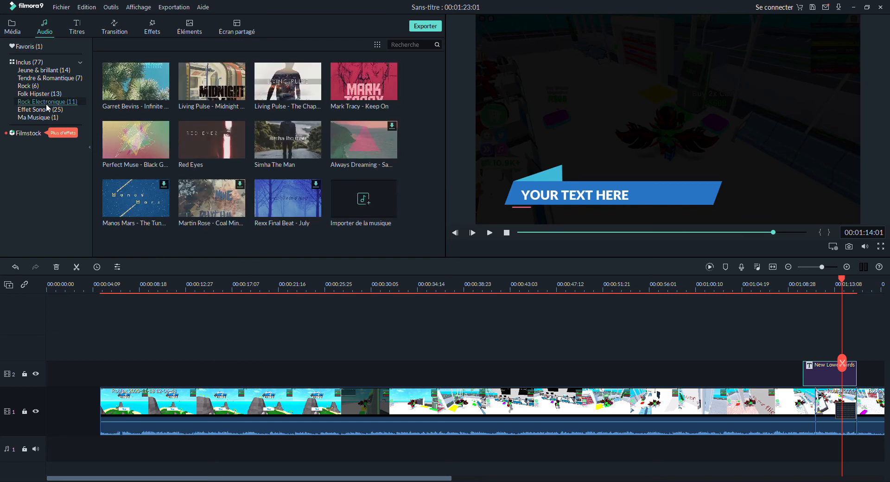
left_click(29, 62)
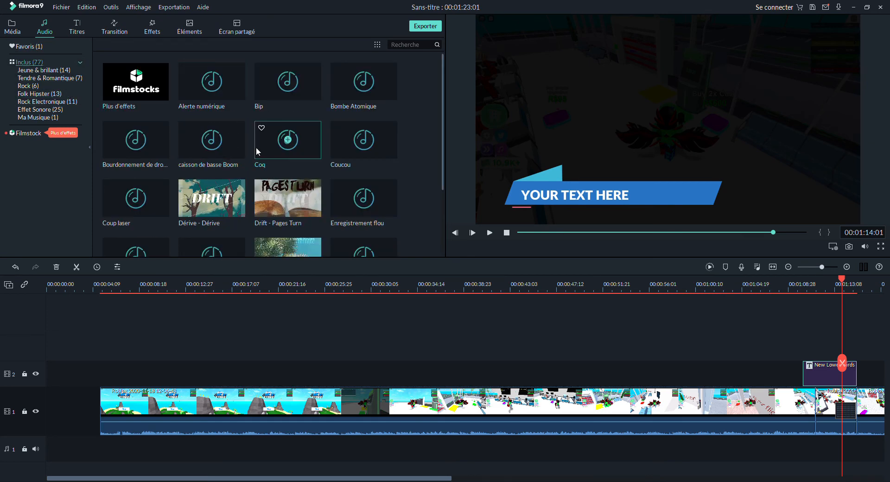
- Add the Coq sound effect twice to the audio track near the end of the project and preview it
left_click(288, 139)
left_click(288, 140)
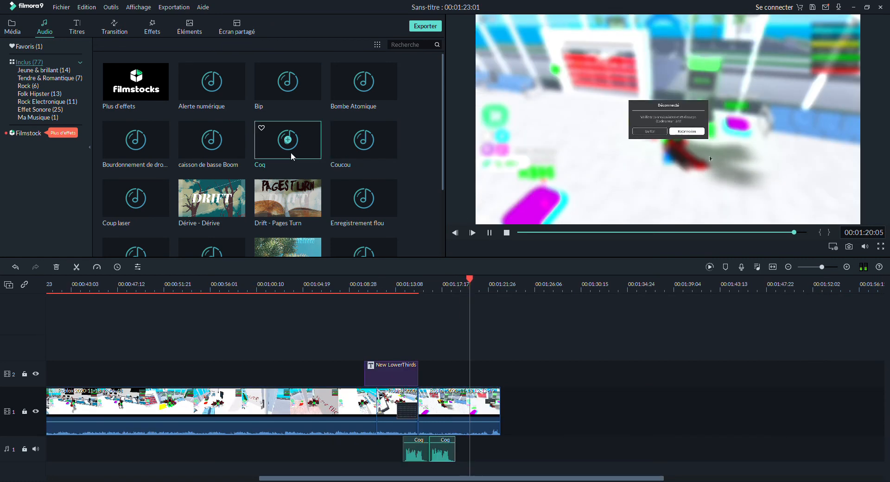
left_click(291, 140)
left_click(491, 233)
left_click(492, 238)
- Scroll through the audio library's music tracks down to the import entry and back to the top
scroll(334, 171, "down", 8)
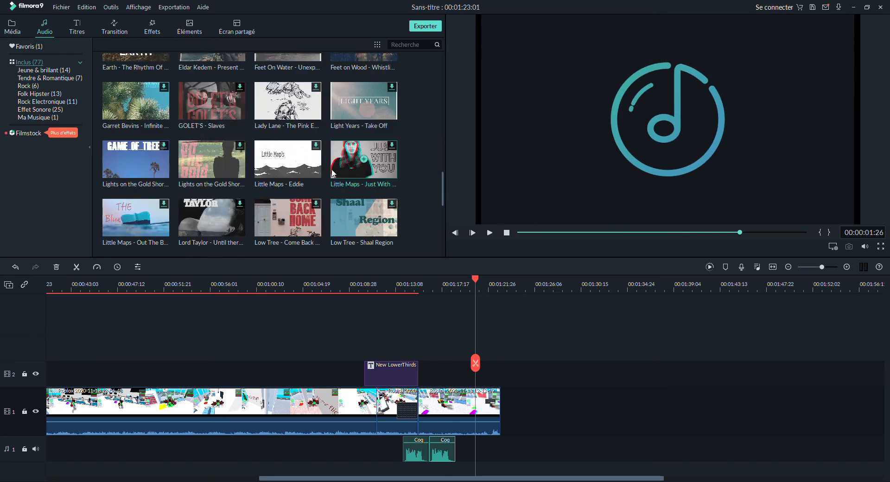
scroll(333, 172, "down", 5)
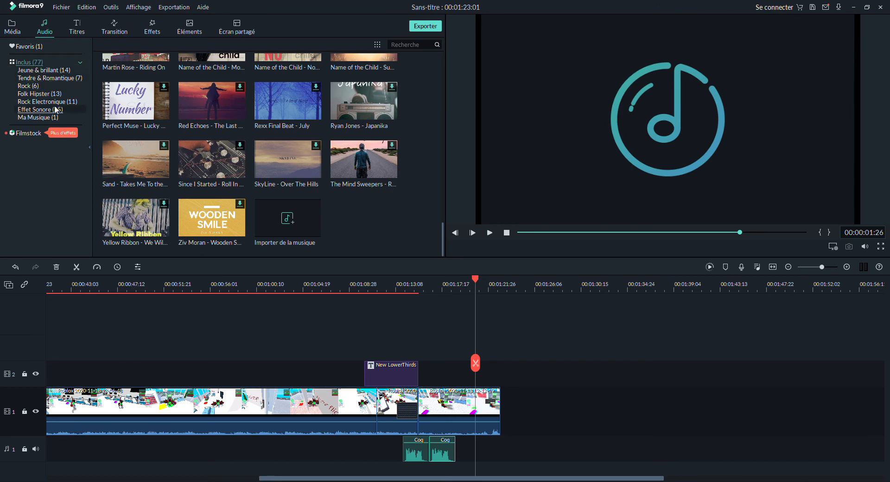
scroll(186, 78, "up", 13)
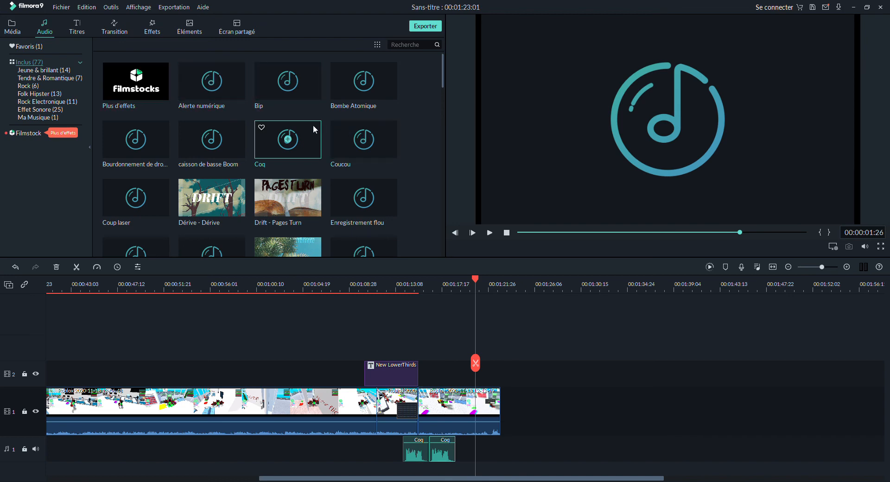
scroll(377, 187, "down", 10)
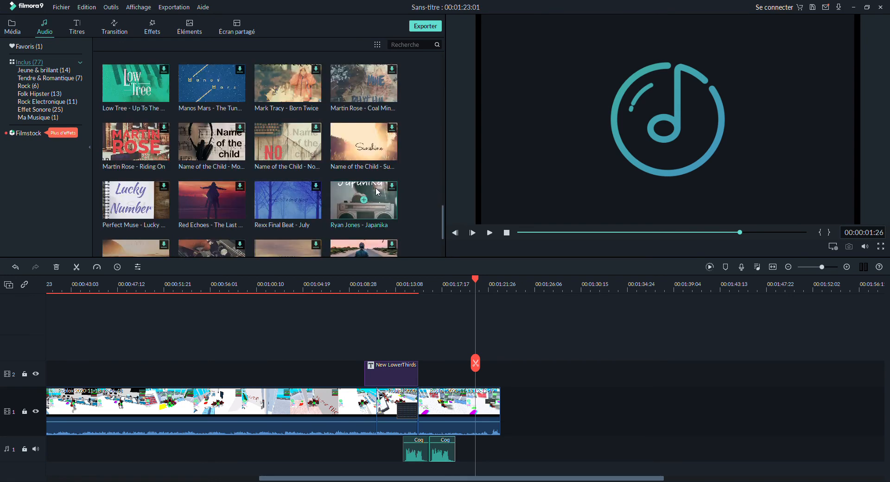
scroll(376, 190, "down", 2)
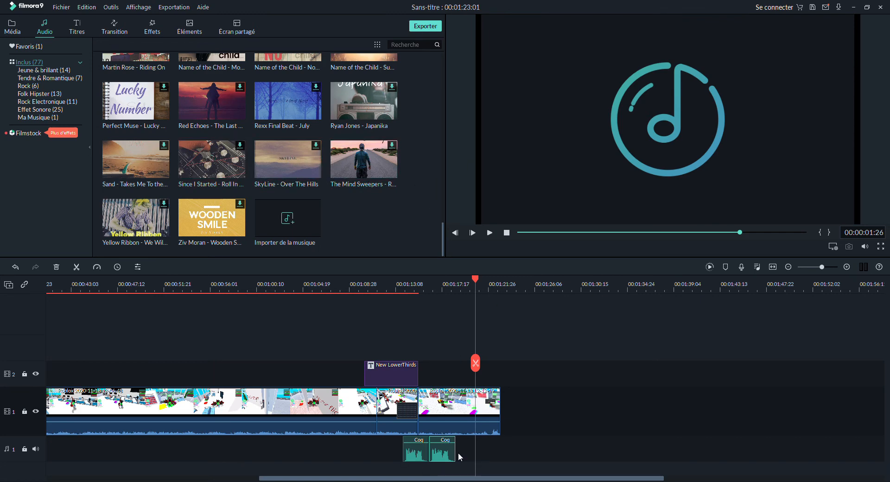
left_click_drag(459, 453, 477, 444)
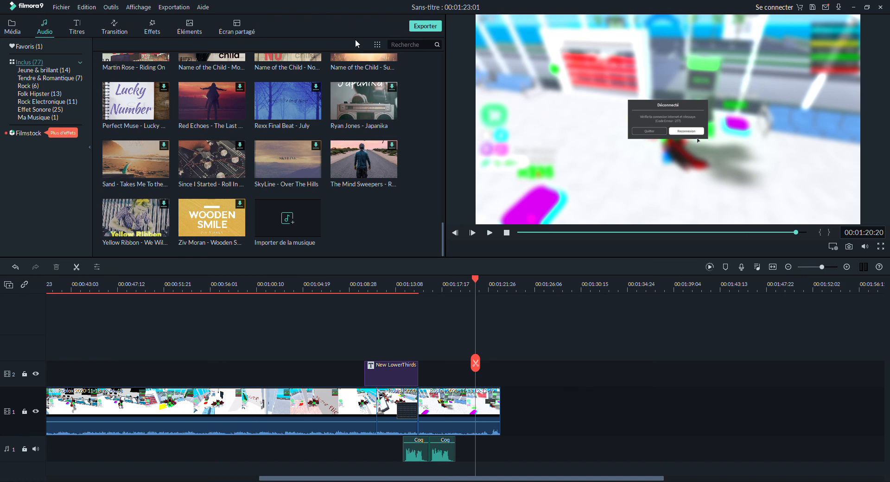
scroll(424, 185, "up", 15)
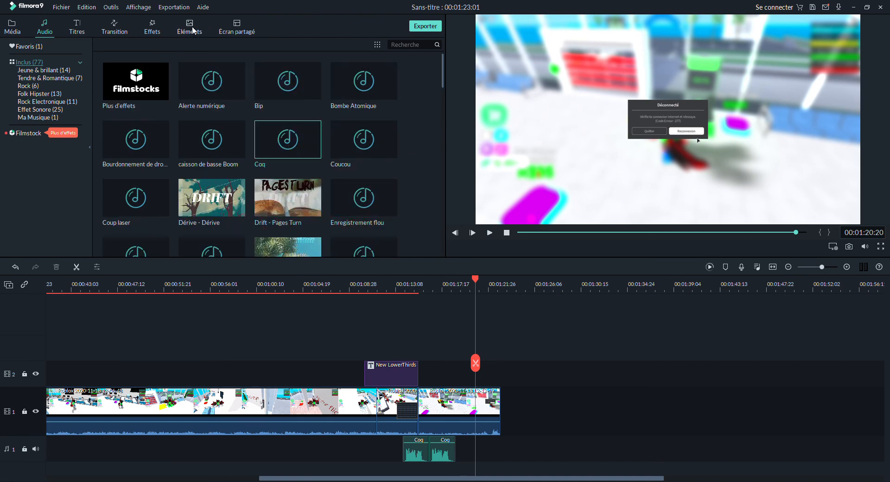
- Open the Elements library and browse categories such as Dessin manuel, Insigne, AR and Didacticiel
left_click(195, 31)
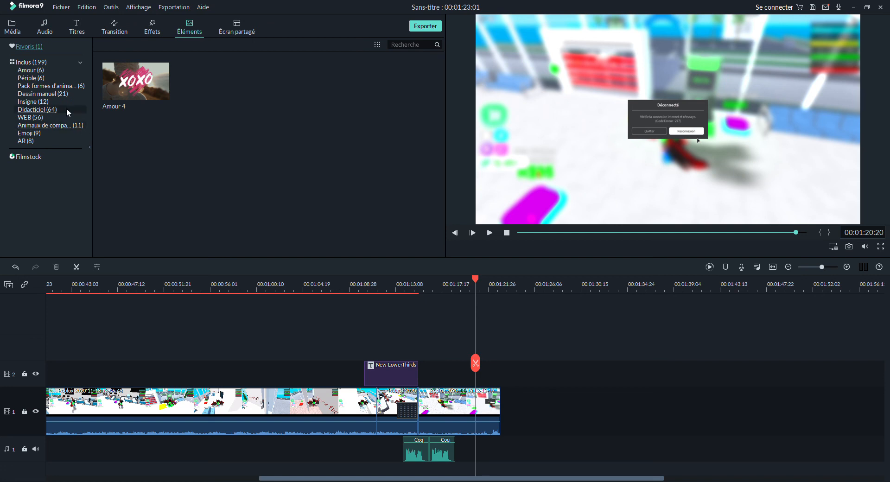
left_click(55, 95)
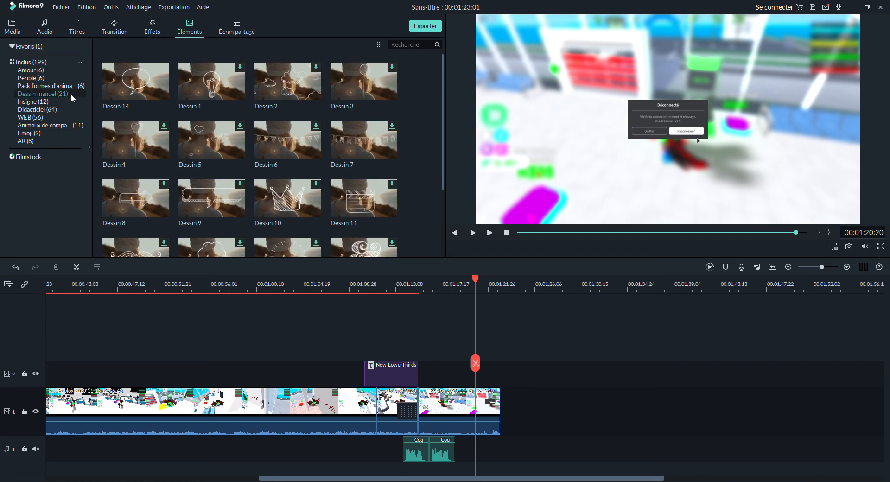
left_click(47, 88)
left_click(47, 101)
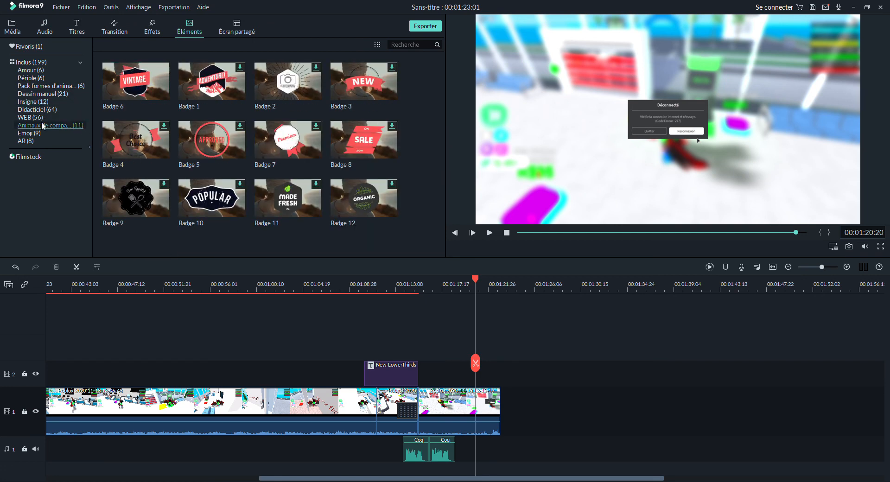
left_click(48, 125)
left_click(48, 132)
left_click(48, 141)
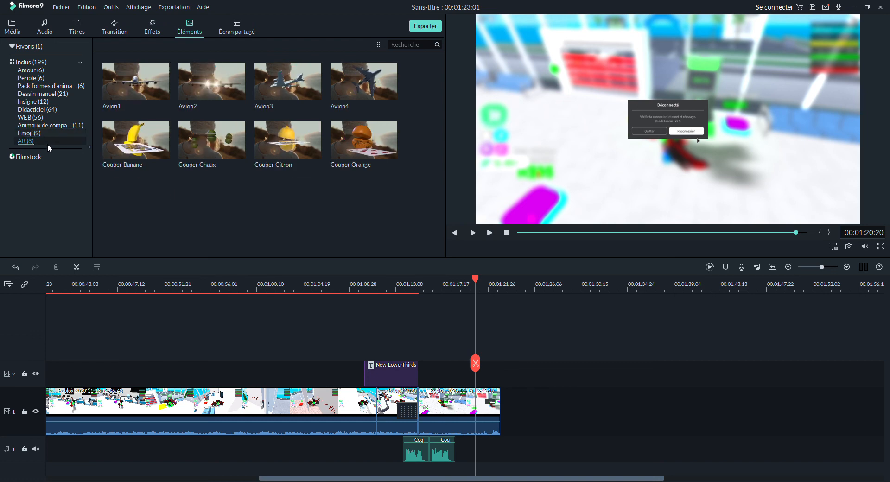
left_click(51, 109)
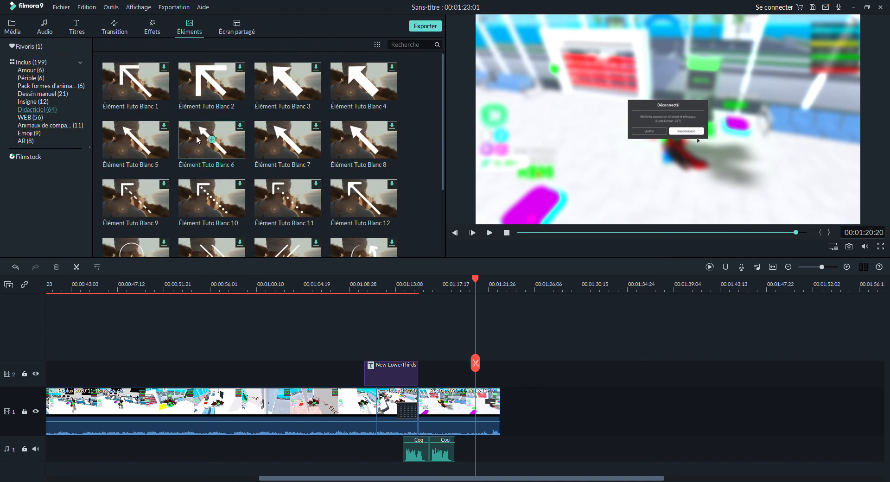
- Scroll through the Didacticiel arrow elements and revisit the Pack formes, Insigne, Dessin manuel and Périple categories
scroll(195, 141, "down", 3)
scroll(256, 151, "down", 15)
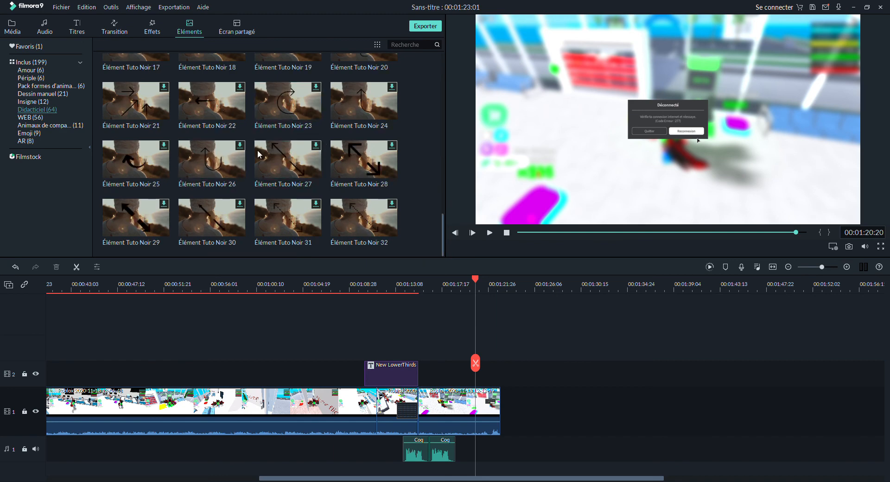
scroll(175, 178, "up", 15)
left_click(29, 95)
left_click(46, 110)
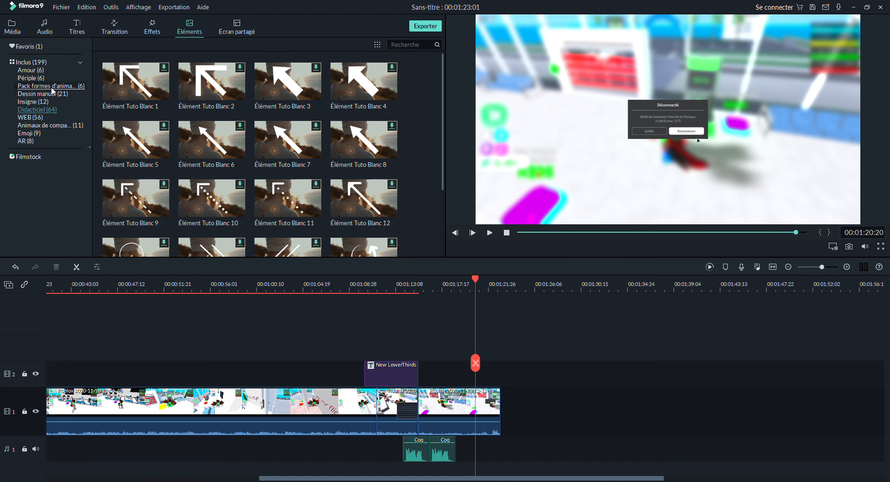
left_click(51, 87)
left_click(52, 99)
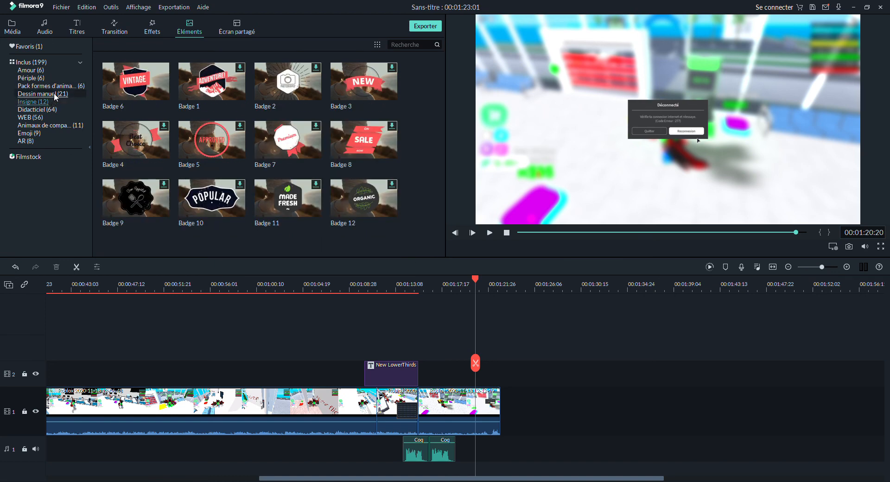
left_click(53, 94)
left_click(54, 79)
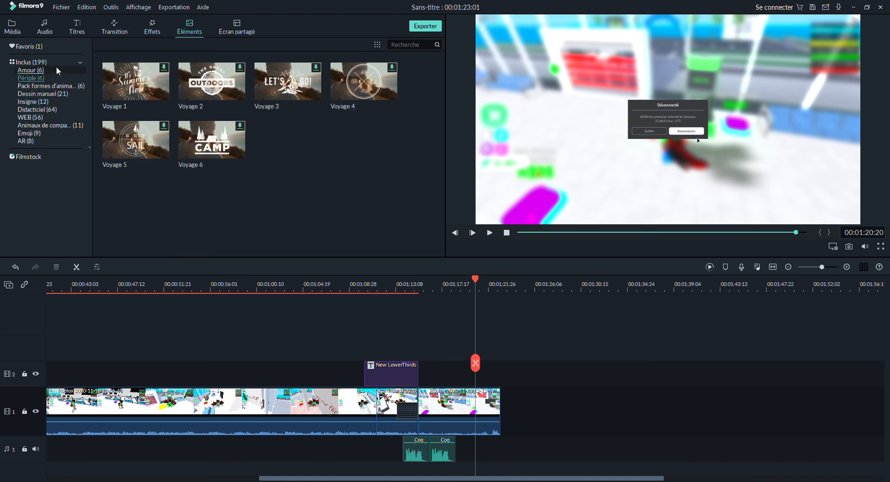